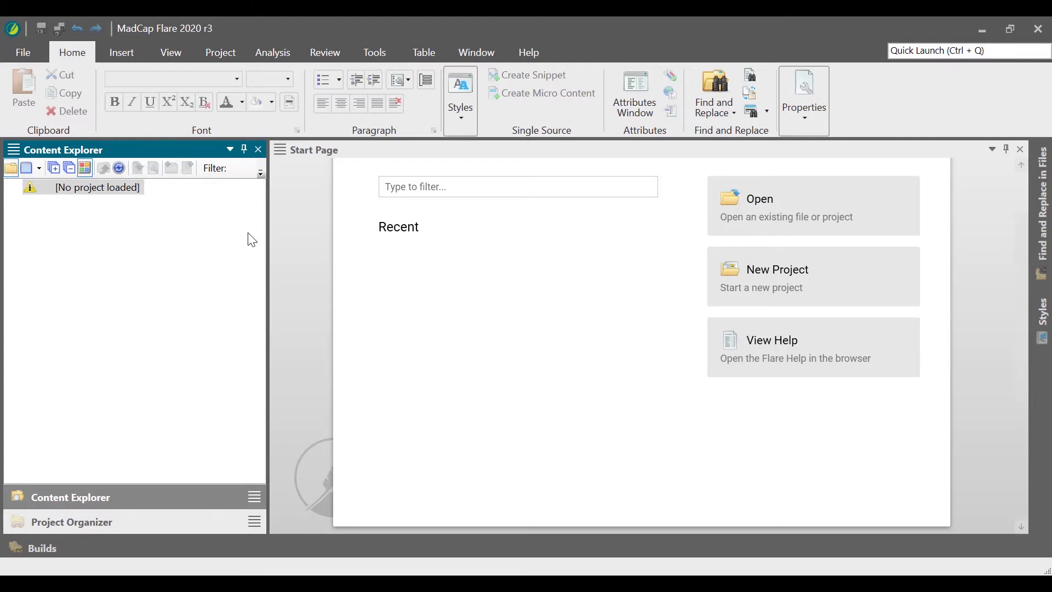
- Start creating a new project with the New Project Wizard
{"action": "left_click", "coordinate": [33, 51]}
{"action": "mouse_move", "coordinate": [54, 87]}
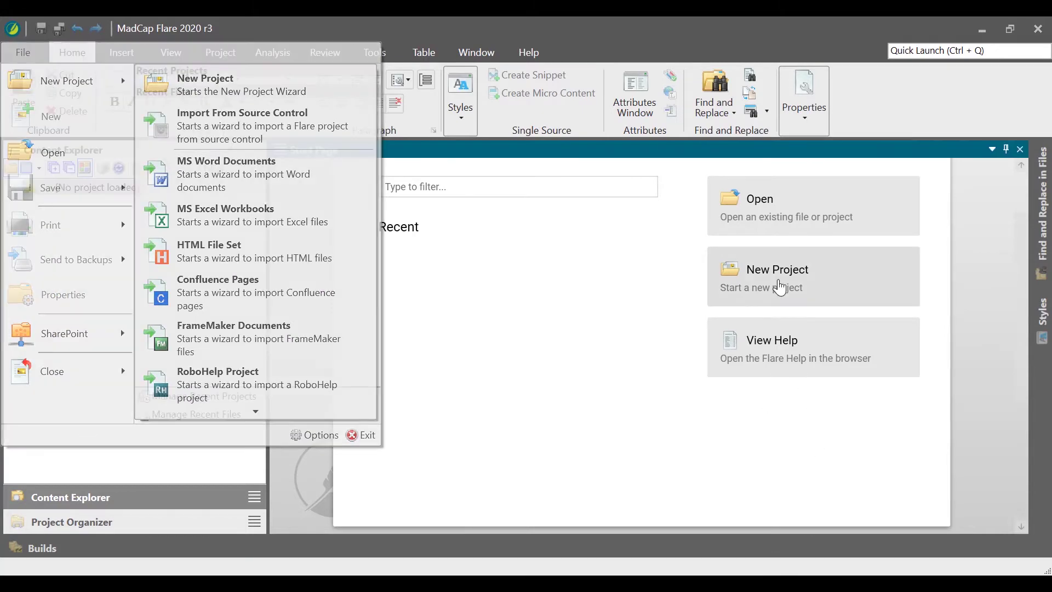
{"action": "left_click", "coordinate": [780, 288]}
{"action": "left_click", "coordinate": [781, 288]}
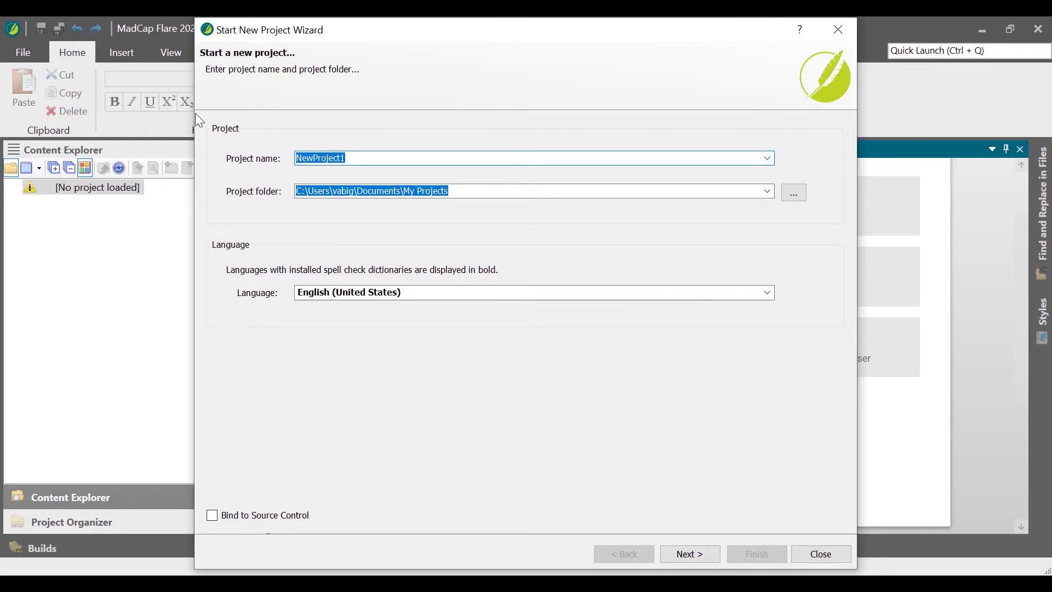
- Keep NewProject1 as the project name and My Projects as the project folder
{"action": "left_click", "coordinate": [297, 158]}
{"action": "double_click", "coordinate": [297, 158]}
{"action": "left_click", "coordinate": [341, 190]}
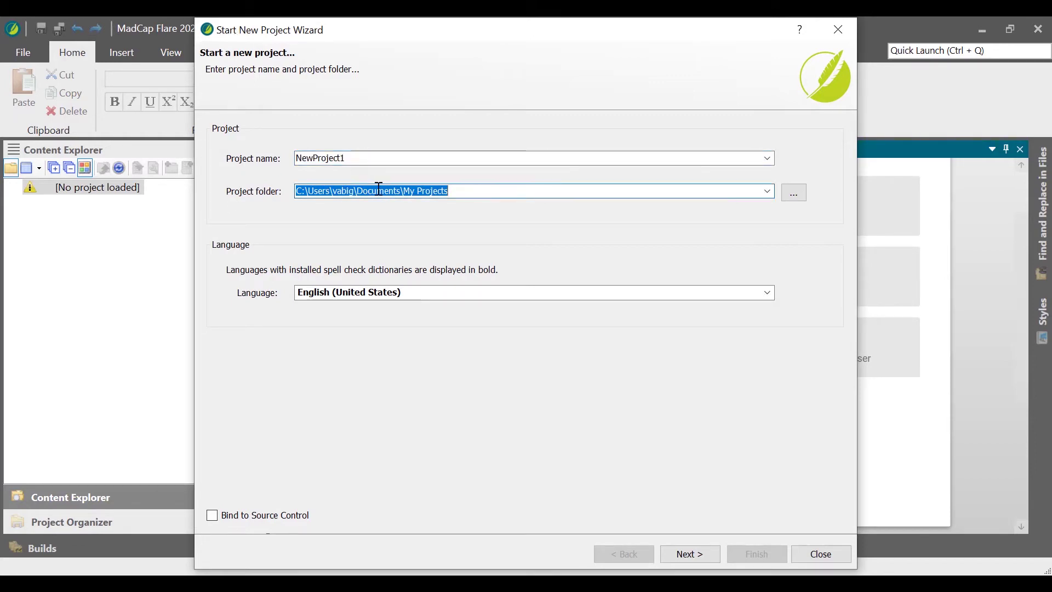
{"action": "left_click", "coordinate": [303, 190]}
{"action": "left_click", "coordinate": [486, 188]}
{"action": "left_click", "coordinate": [794, 192]}
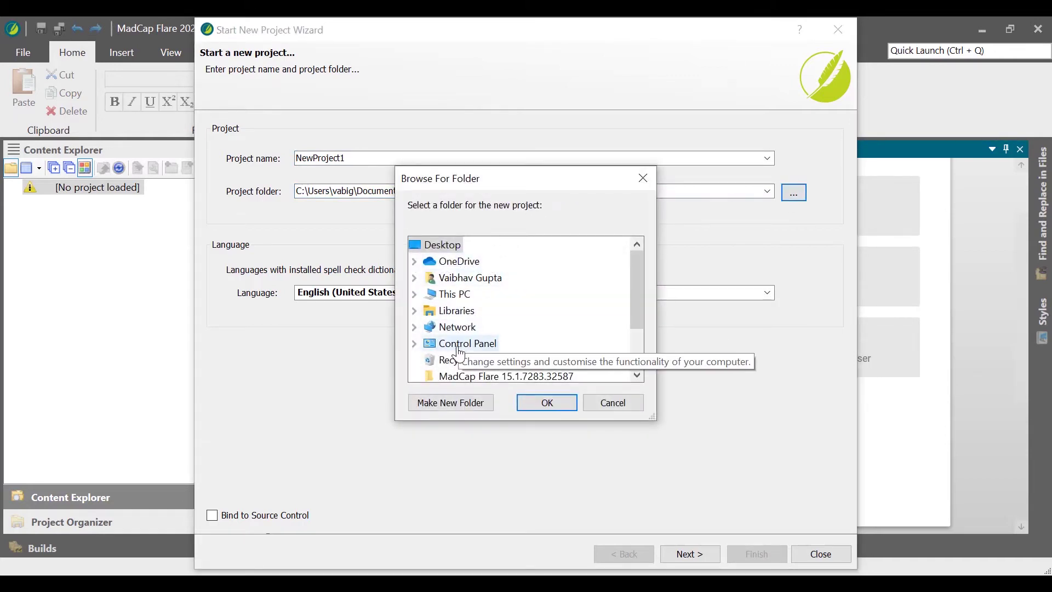
{"action": "left_click", "coordinate": [607, 399]}
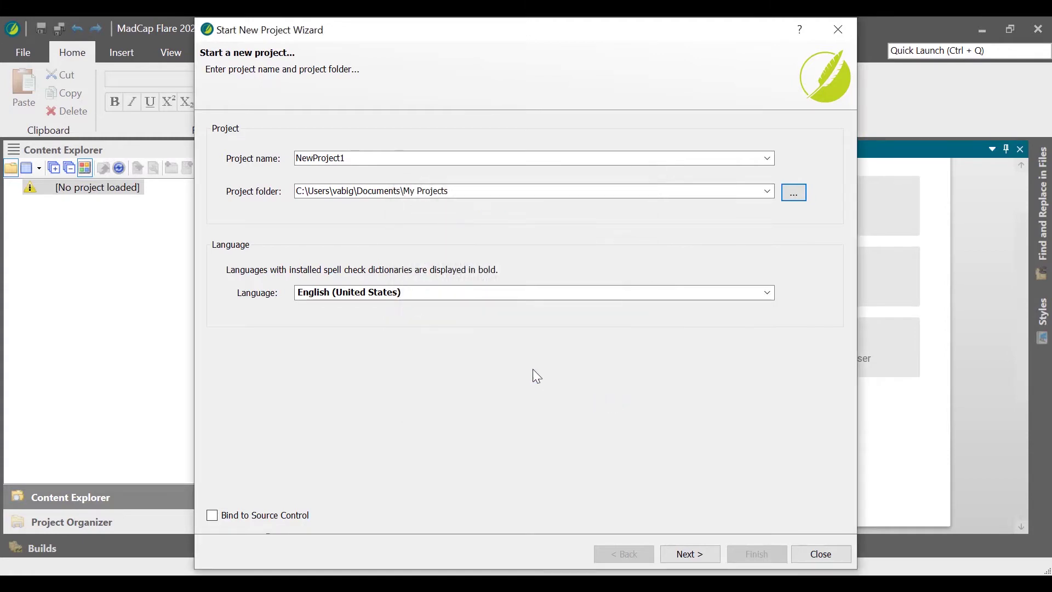
- Keep English (United States) as the project language, without source control binding, and continue to the project template selection
{"action": "left_click", "coordinate": [522, 295]}
{"action": "left_click", "coordinate": [513, 306]}
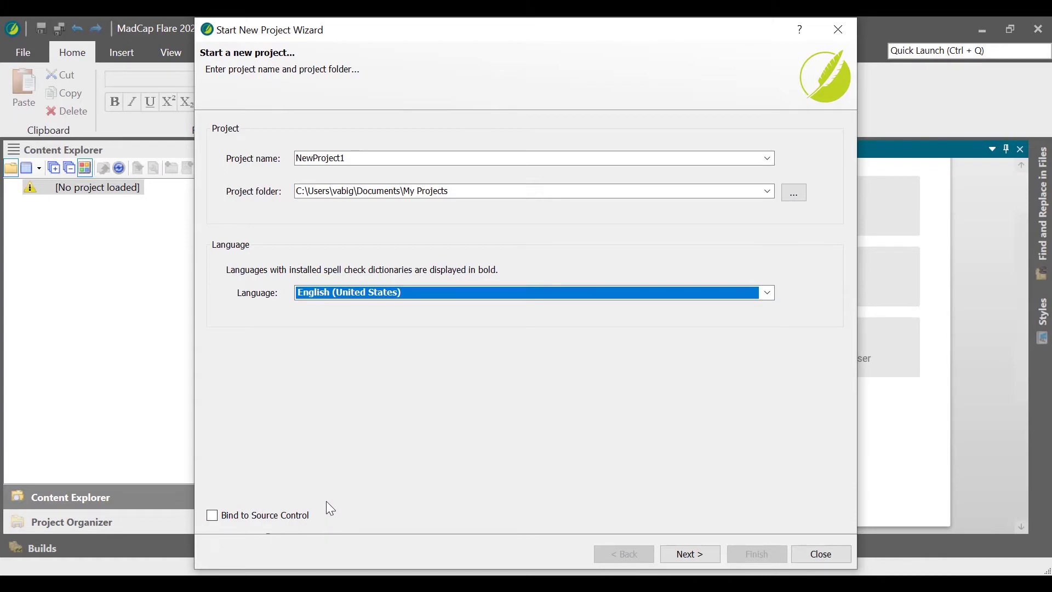
{"action": "left_click", "coordinate": [213, 518]}
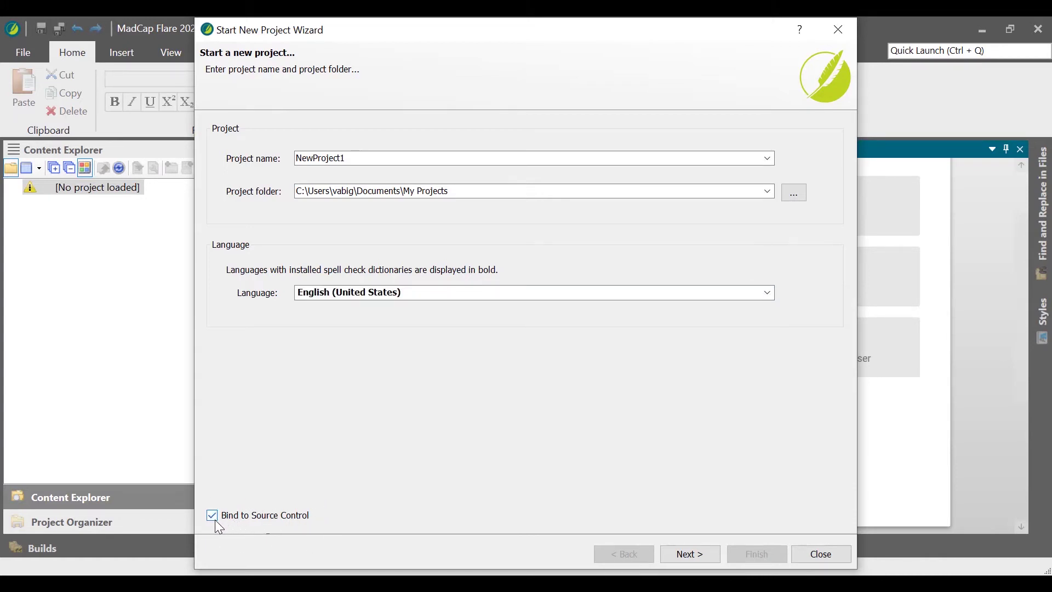
{"action": "left_click", "coordinate": [214, 518]}
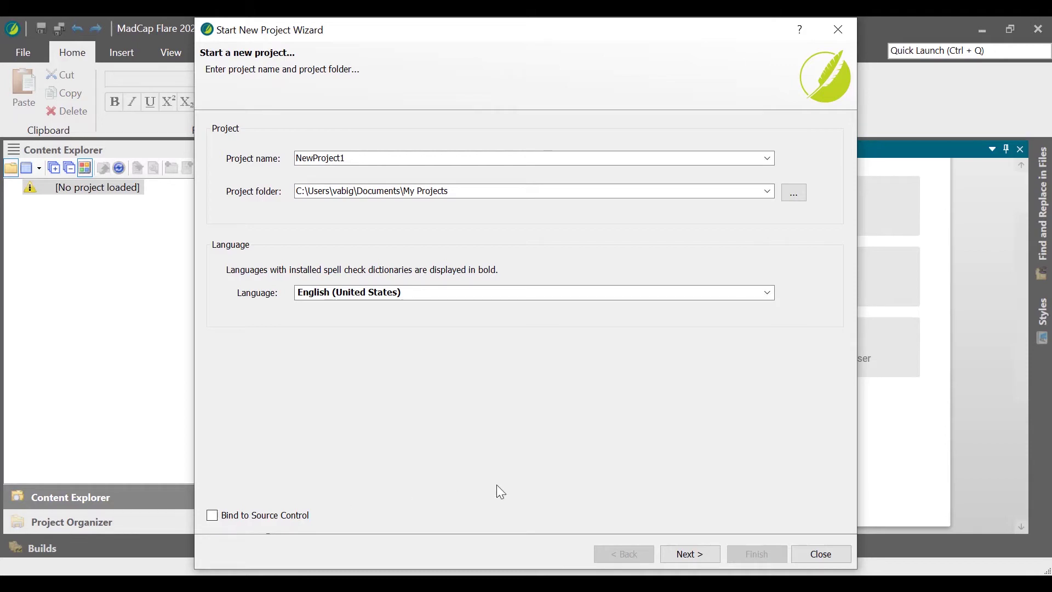
{"action": "left_click", "coordinate": [718, 557]}
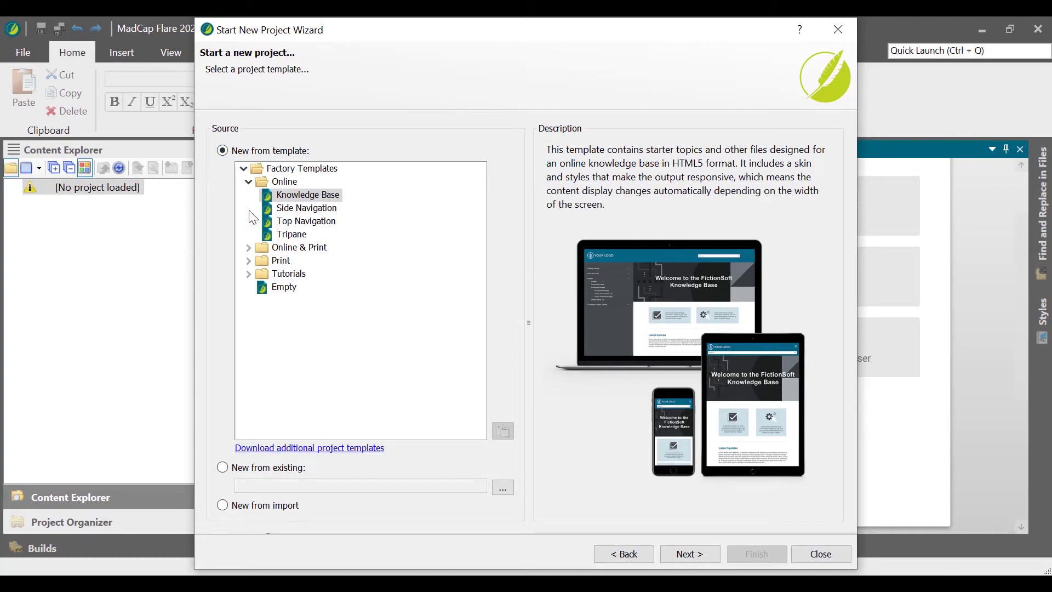
- Expand the Online & Print, Print and Tutorials template groups and choose the Empty factory template
{"action": "left_click", "coordinate": [248, 247]}
{"action": "left_click", "coordinate": [248, 300]}
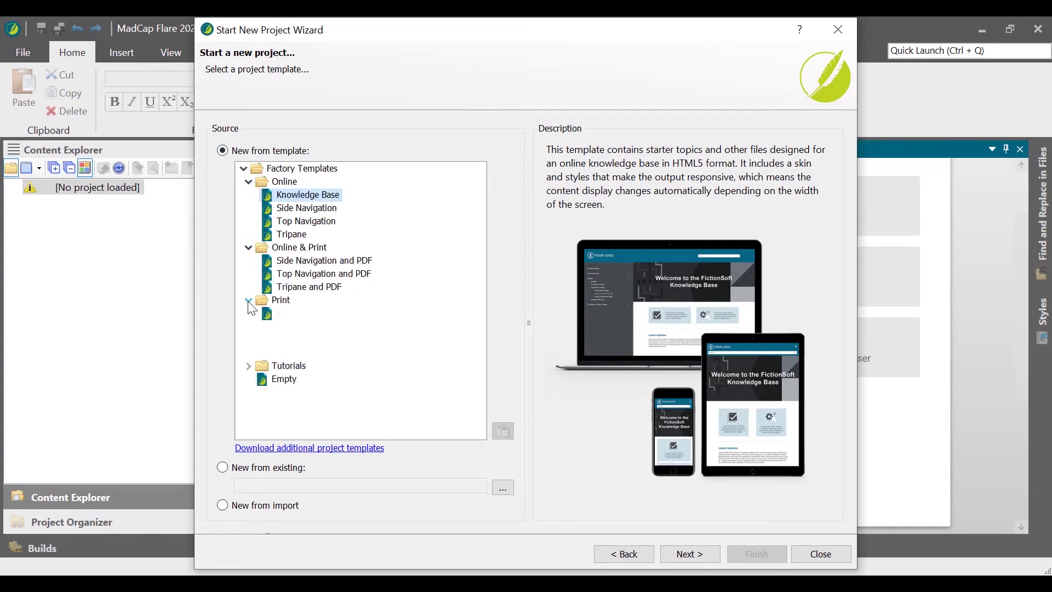
{"action": "left_click", "coordinate": [248, 365]}
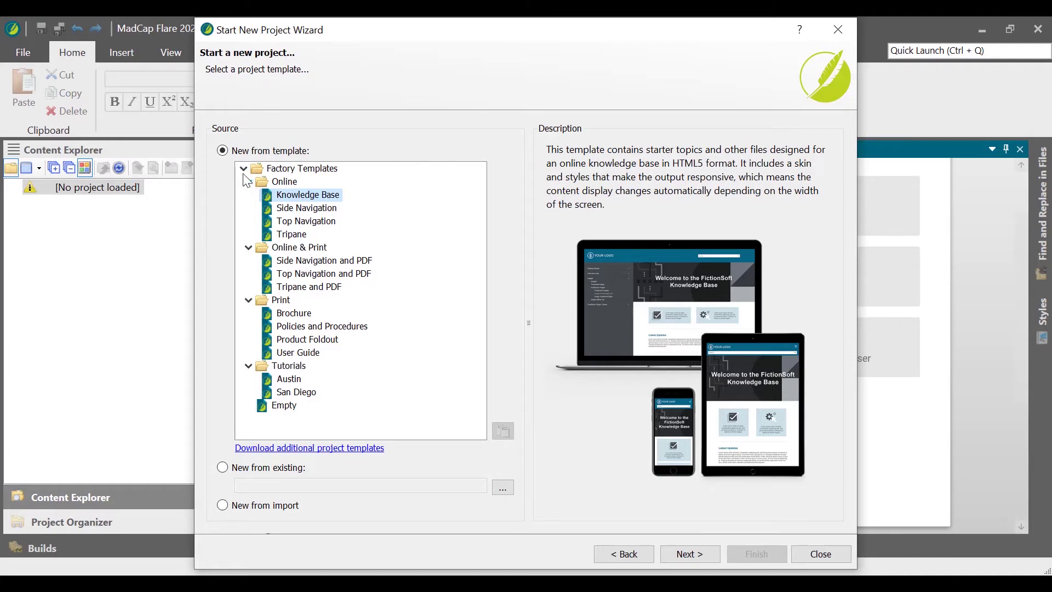
{"action": "left_click", "coordinate": [281, 406]}
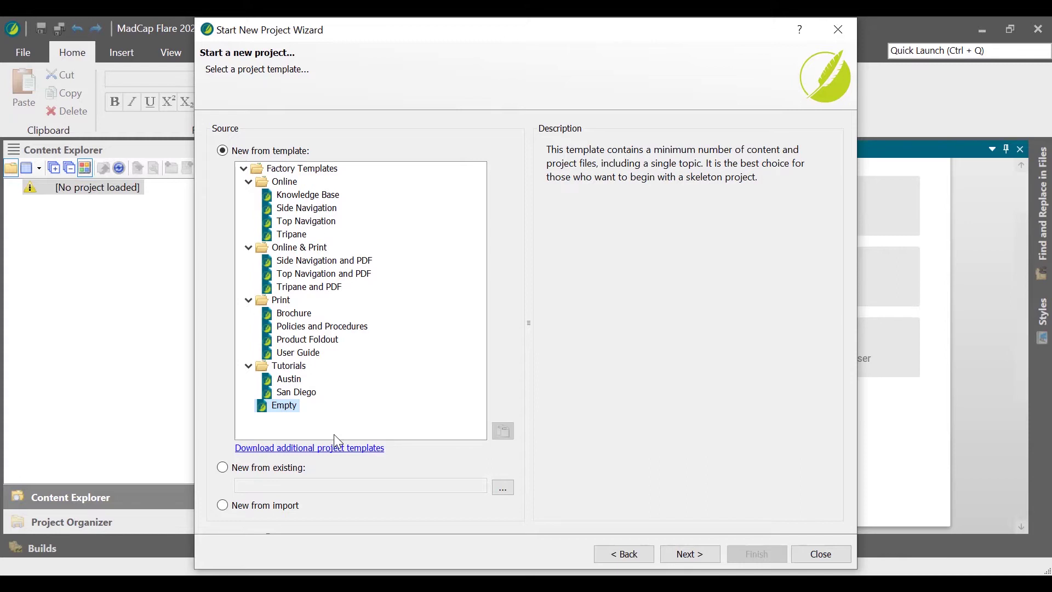
{"action": "left_click", "coordinate": [224, 467]}
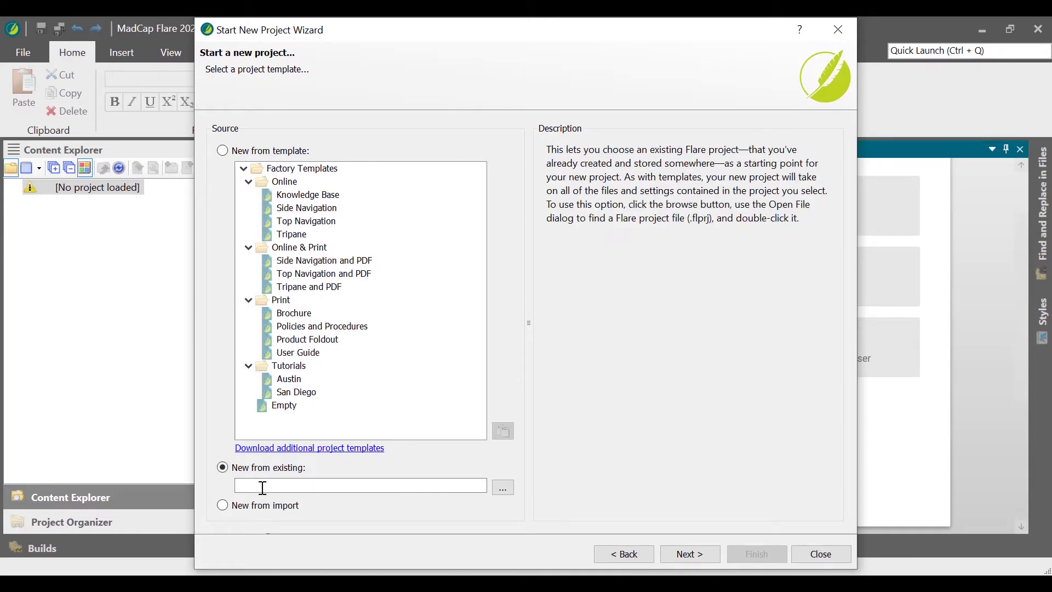
{"action": "left_click", "coordinate": [512, 487]}
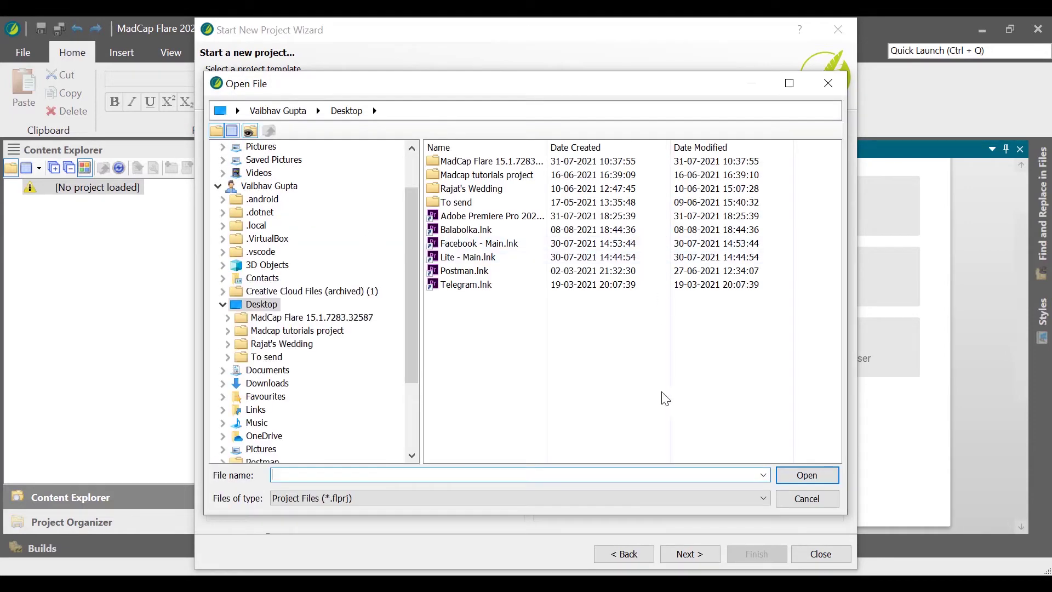
{"action": "left_click", "coordinate": [804, 500]}
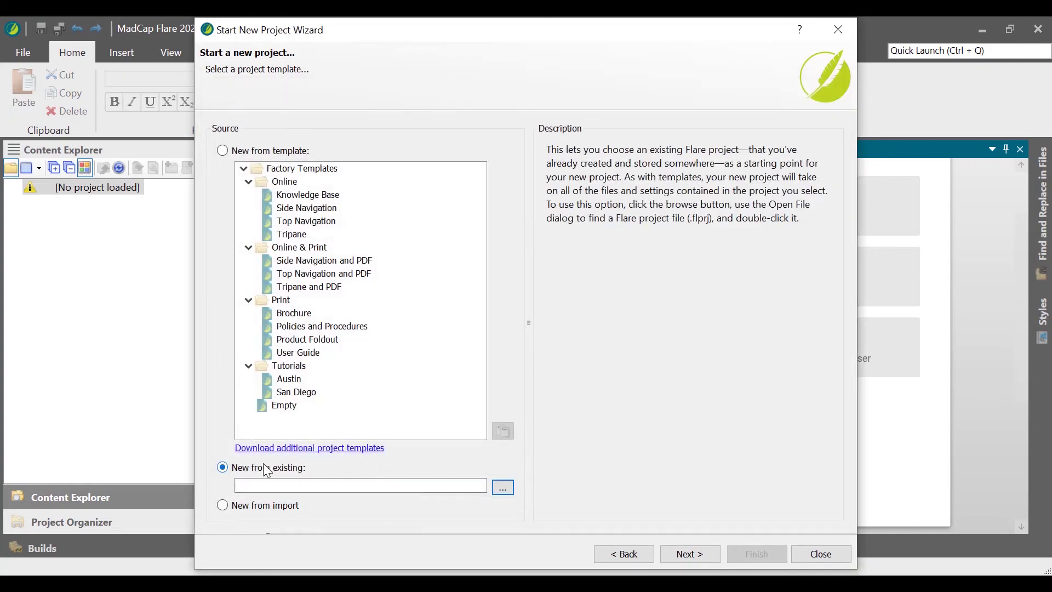
{"action": "left_click", "coordinate": [226, 505]}
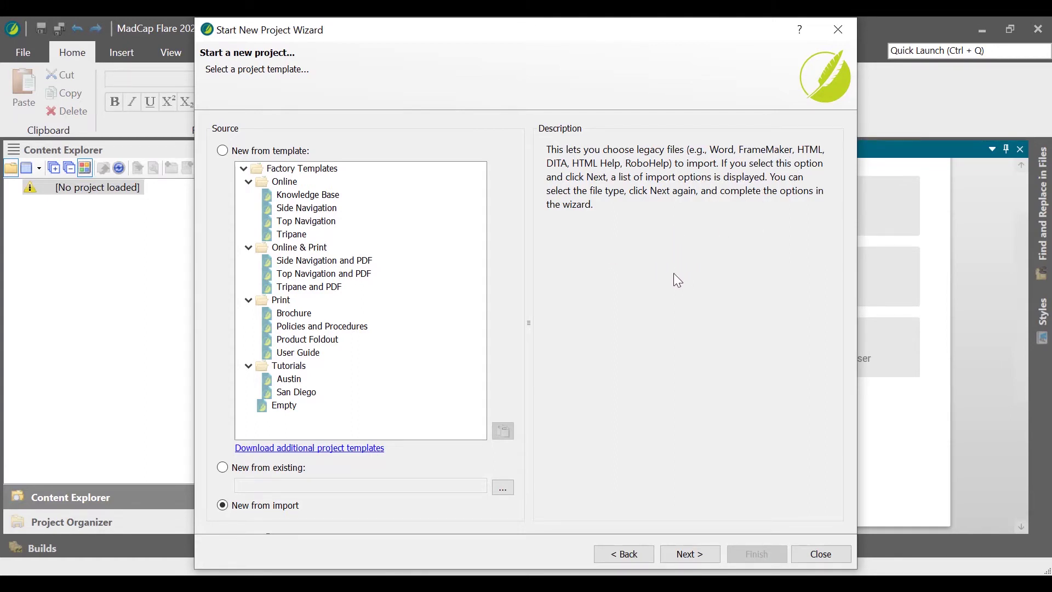
{"action": "left_click", "coordinate": [226, 154]}
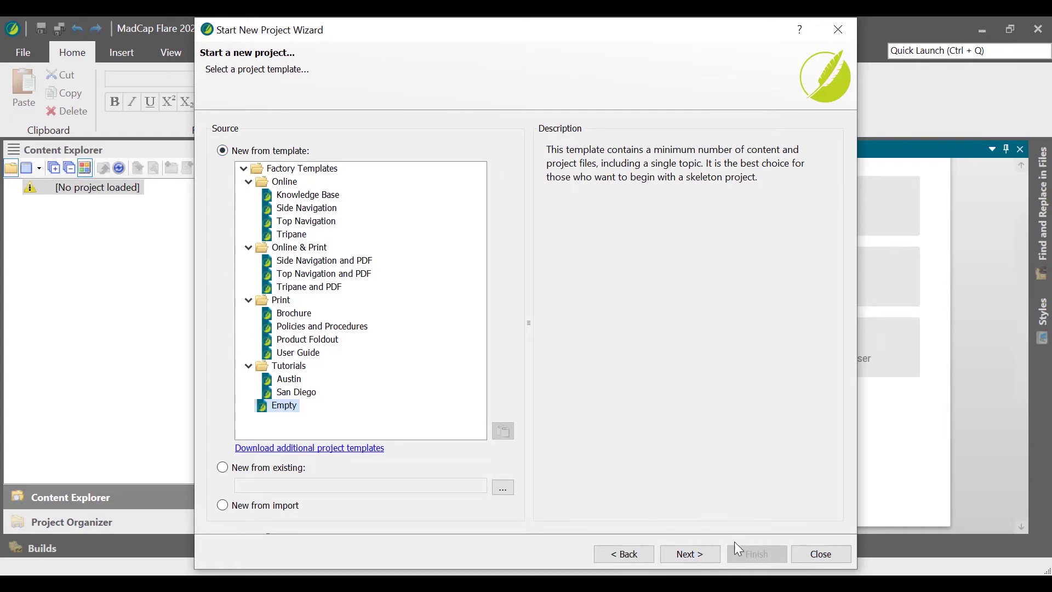
- Continue with the Empty template, choose HTML5 as the primary target and finish creating the project
{"action": "left_click", "coordinate": [705, 556]}
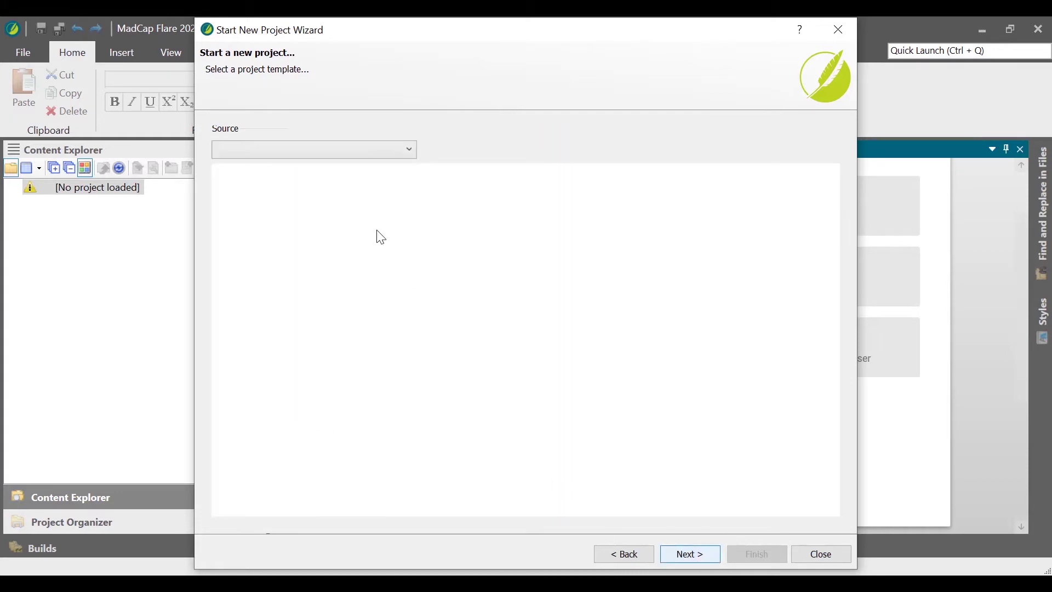
{"action": "left_click", "coordinate": [362, 152]}
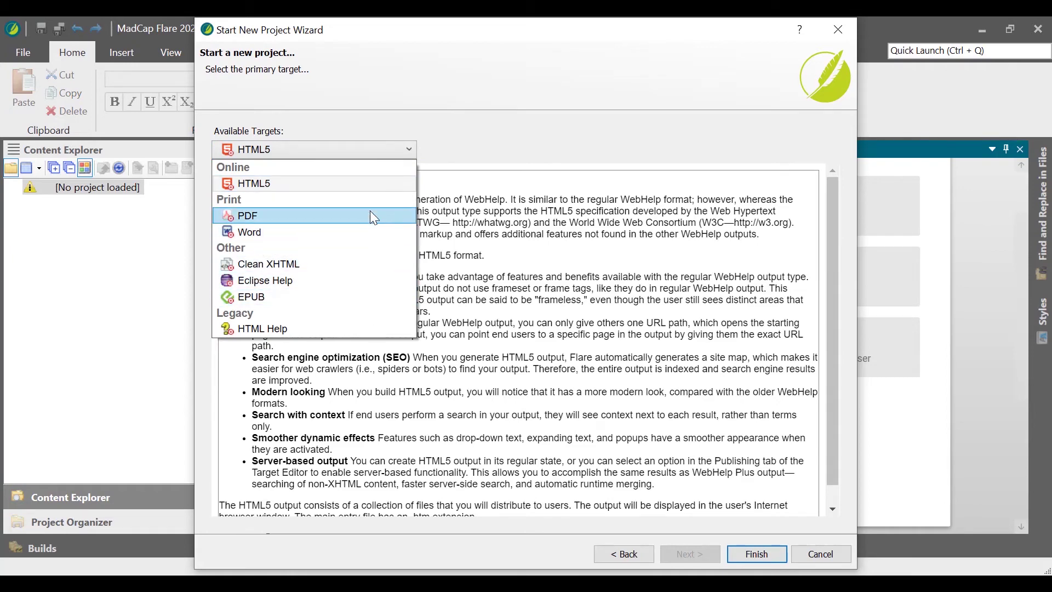
{"action": "left_click", "coordinate": [374, 185]}
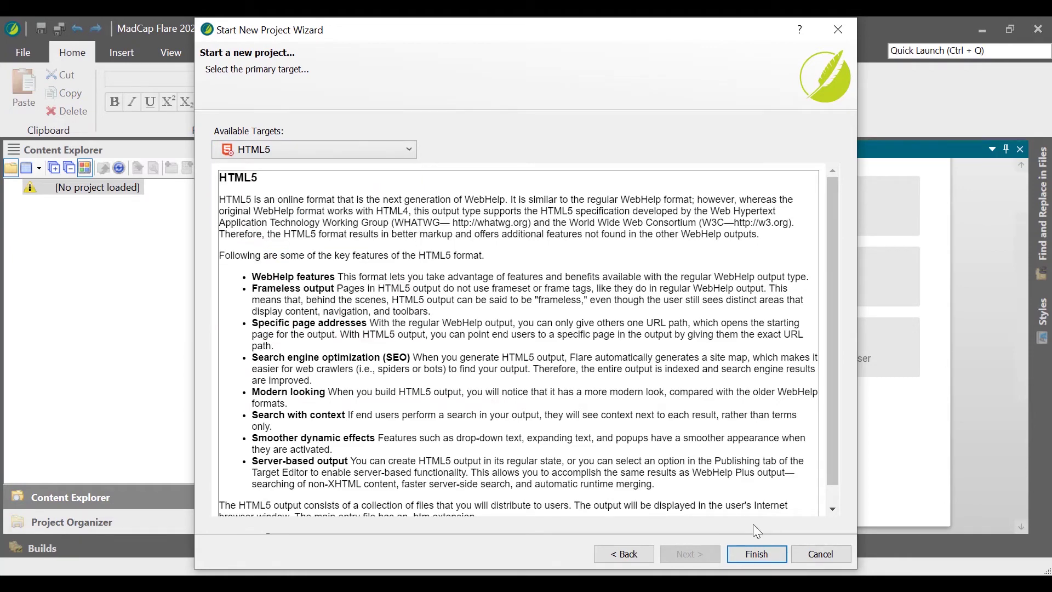
{"action": "left_click", "coordinate": [782, 556]}
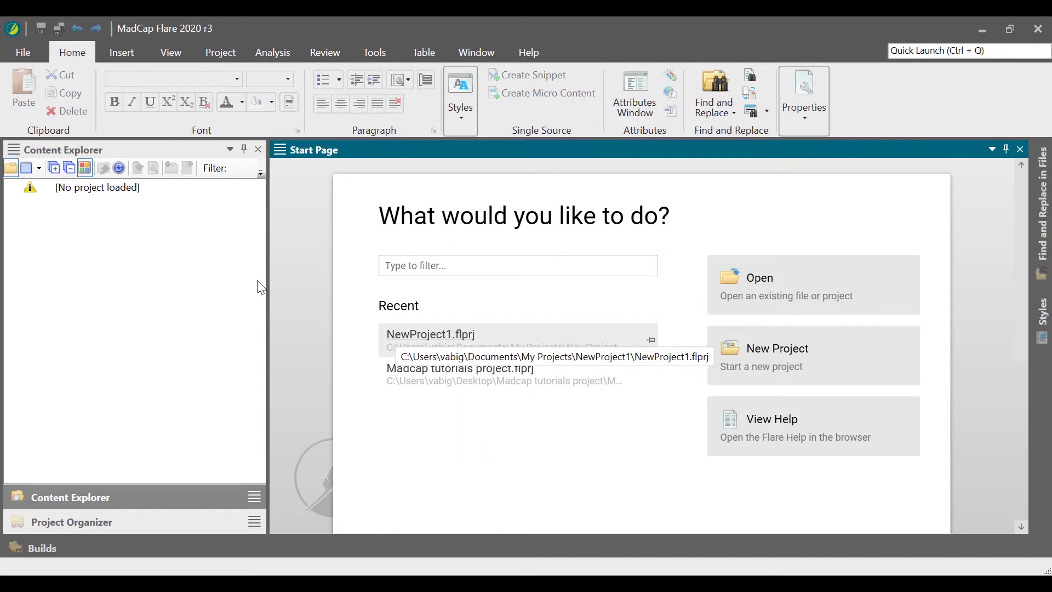
- Open the NewProject1 project file from its project folder
{"action": "left_click", "coordinate": [23, 53]}
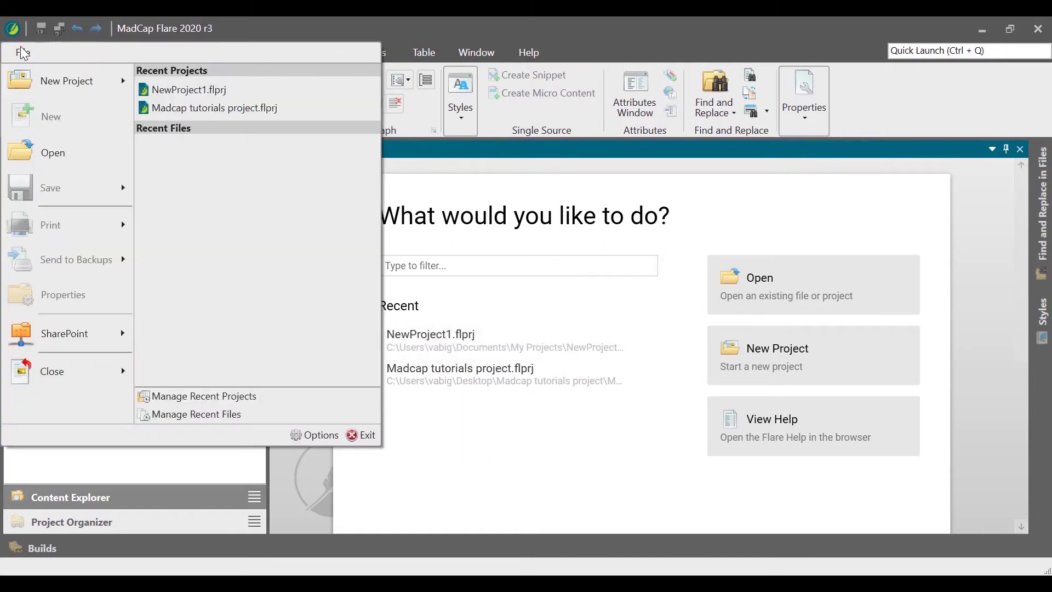
{"action": "left_click", "coordinate": [31, 152]}
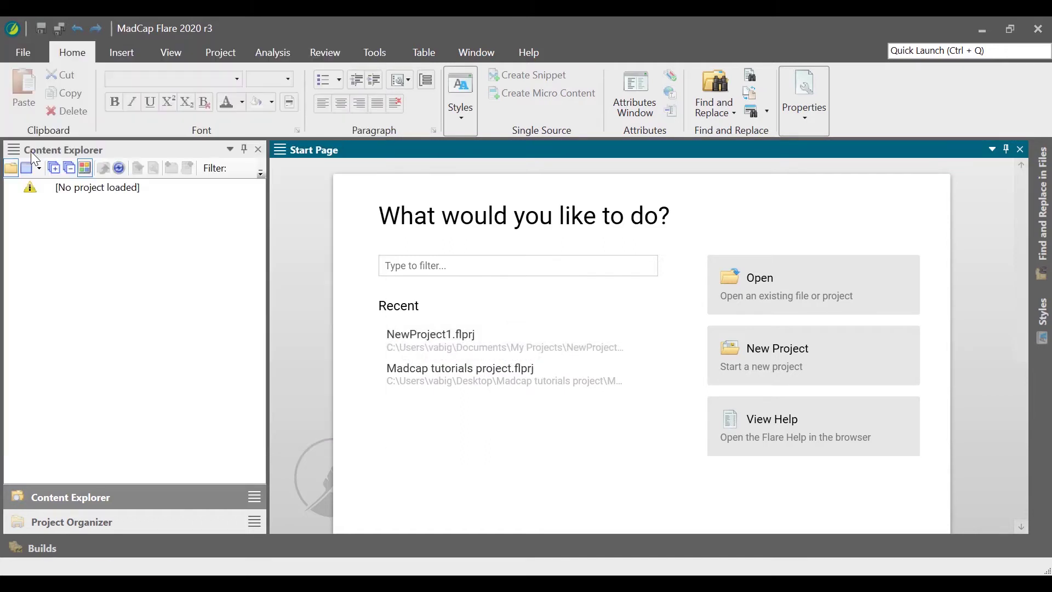
{"action": "left_click", "coordinate": [216, 209]}
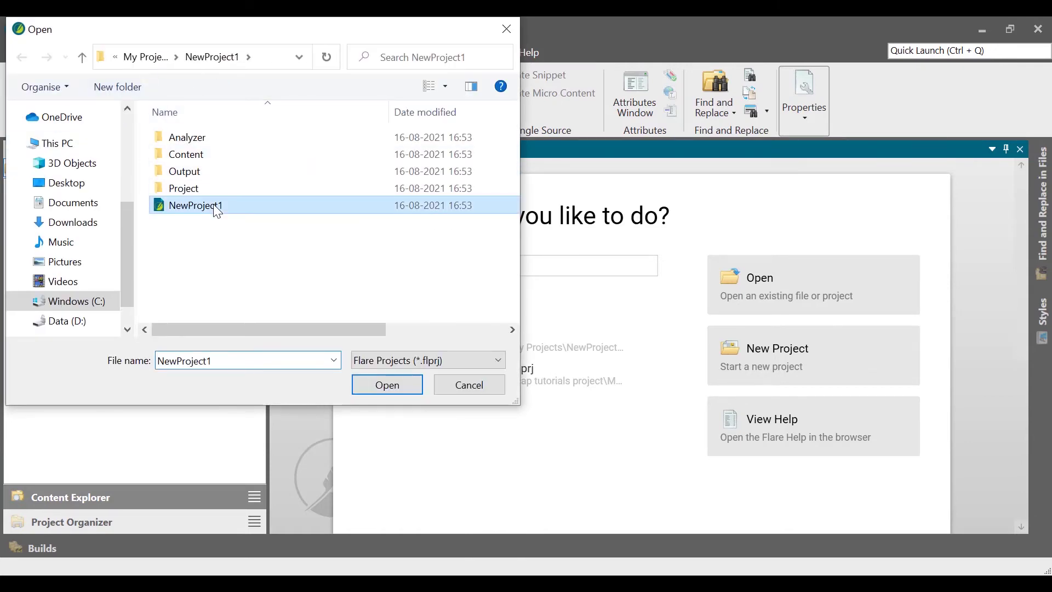
{"action": "left_click", "coordinate": [384, 384]}
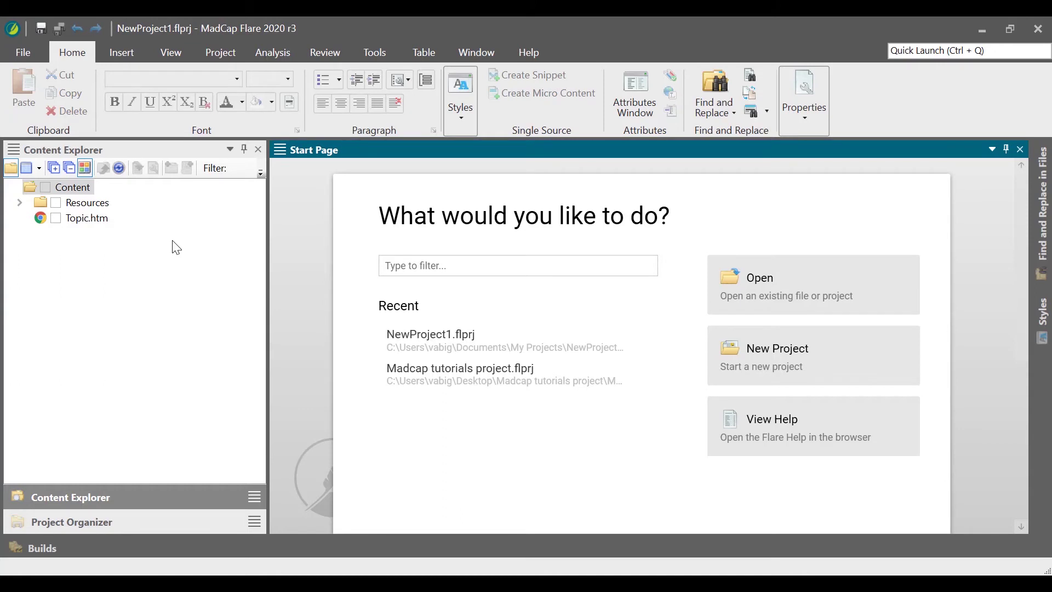
- Examine the different ways of creating new files and topics in the project's Content folder
{"action": "left_click", "coordinate": [77, 224]}
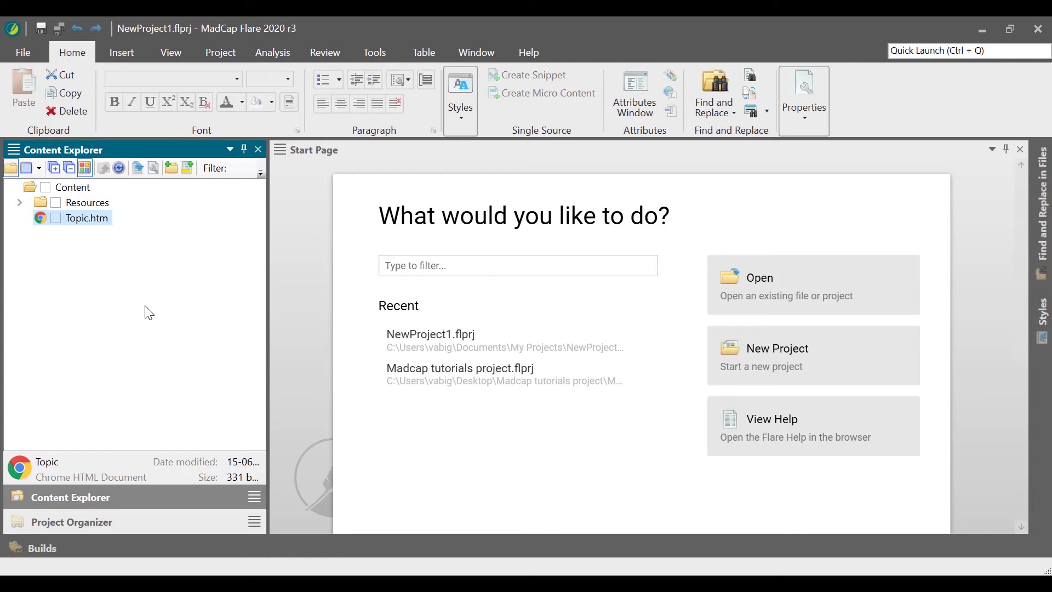
{"action": "left_click", "coordinate": [220, 55]}
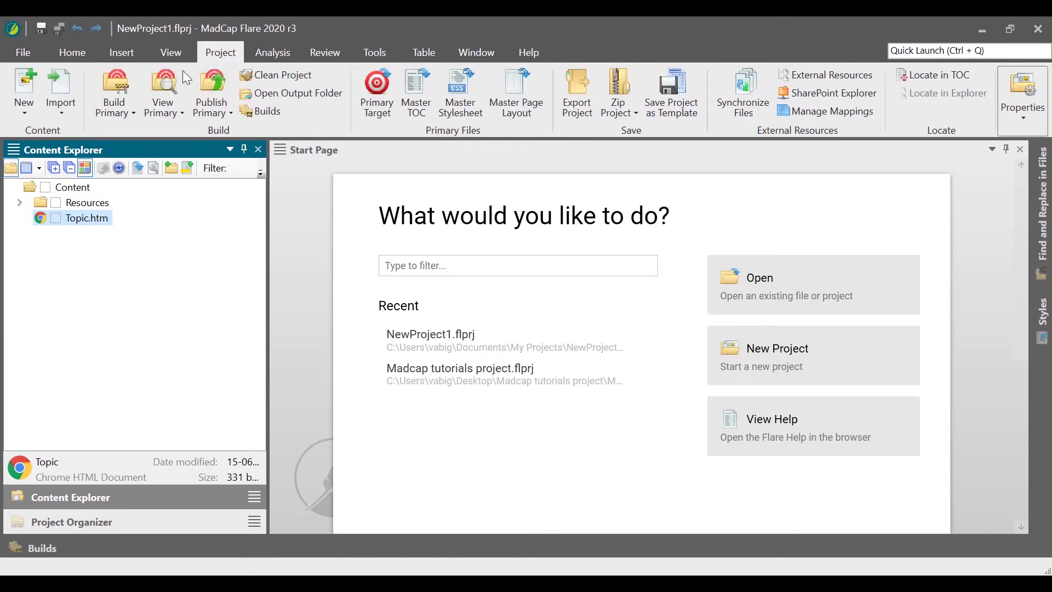
{"action": "left_click", "coordinate": [24, 107]}
{"action": "left_click", "coordinate": [54, 131]}
{"action": "left_click", "coordinate": [66, 189]}
{"action": "right_click", "coordinate": [66, 189]}
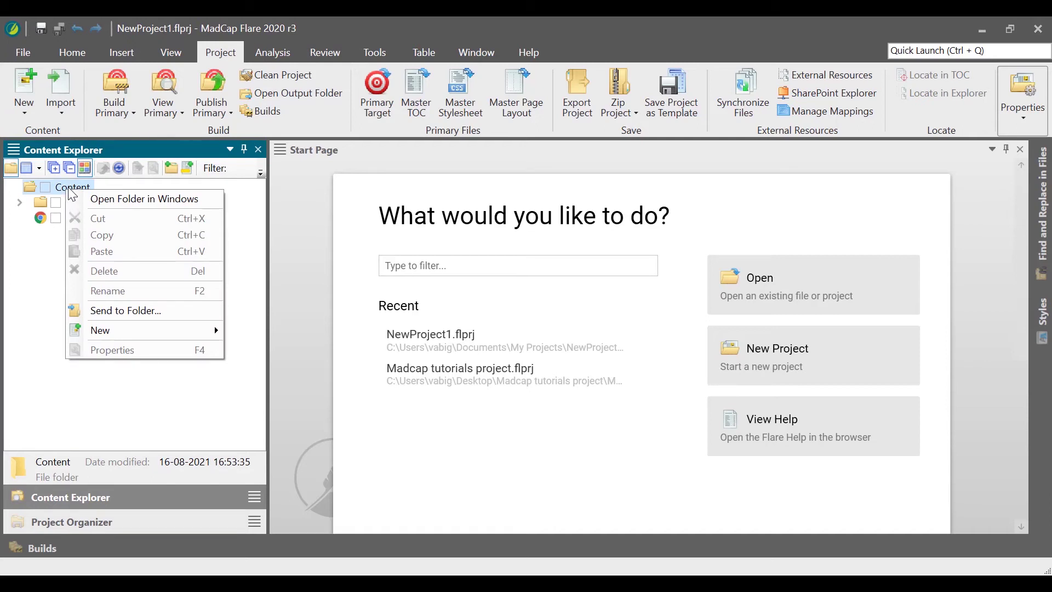
{"action": "mouse_move", "coordinate": [123, 329]}
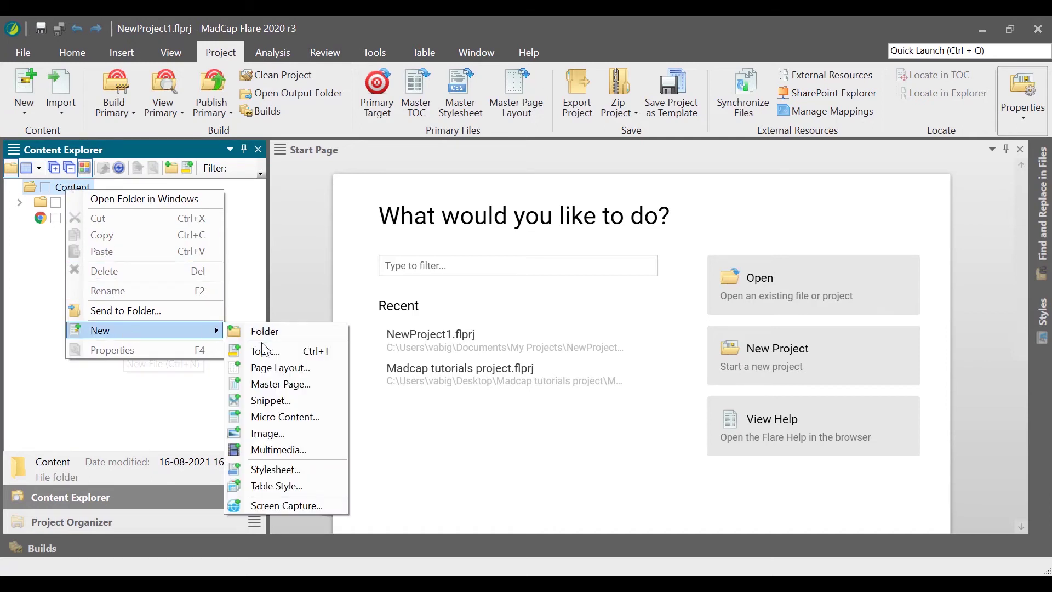
{"action": "left_click", "coordinate": [77, 290]}
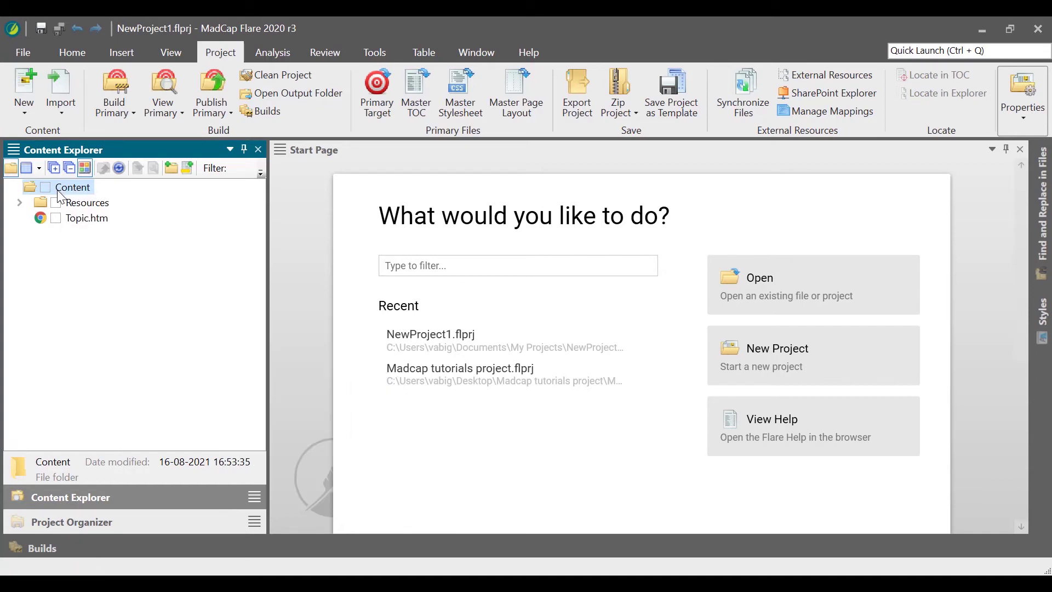
{"action": "key", "text": "ctrl+t"}
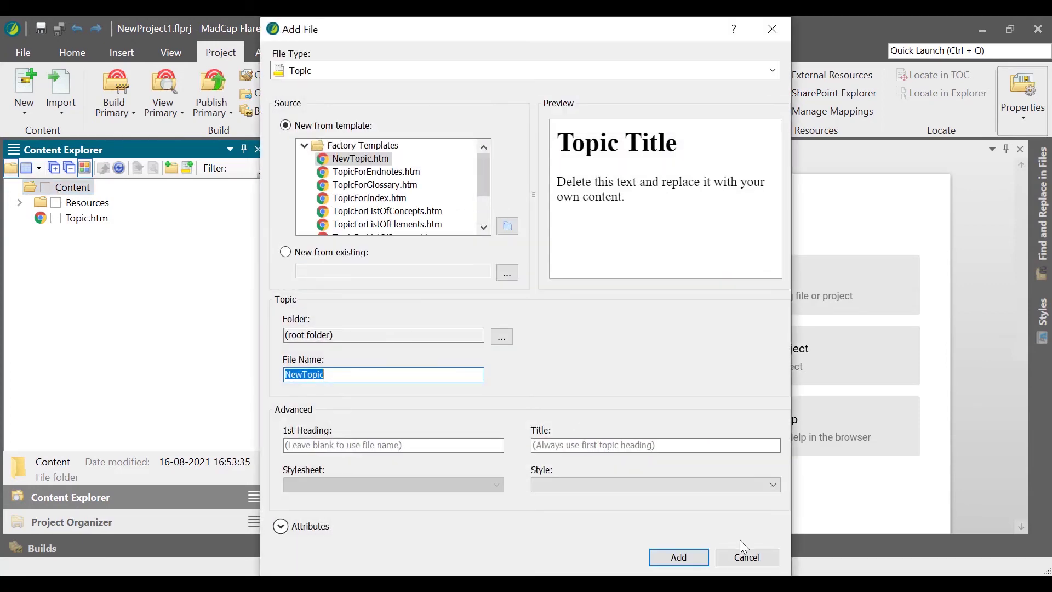
{"action": "left_click", "coordinate": [747, 558]}
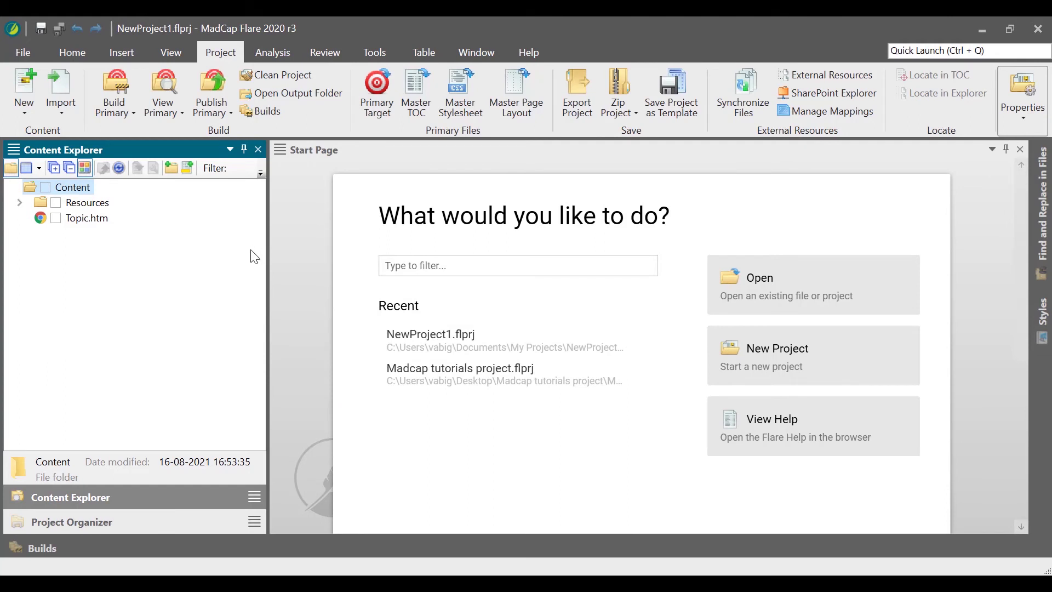
- Start adding a new topic to the Content folder and look through the factory topic templates
{"action": "left_click", "coordinate": [83, 204]}
{"action": "left_click", "coordinate": [75, 189]}
{"action": "left_click", "coordinate": [188, 168]}
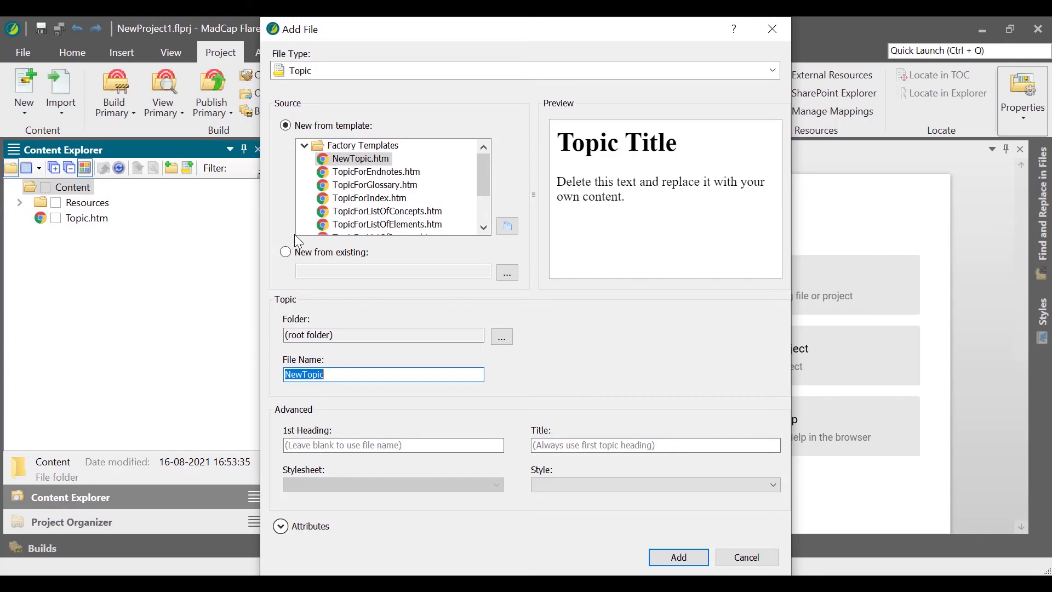
{"action": "left_click", "coordinate": [484, 227]}
{"action": "left_click", "coordinate": [484, 227]}
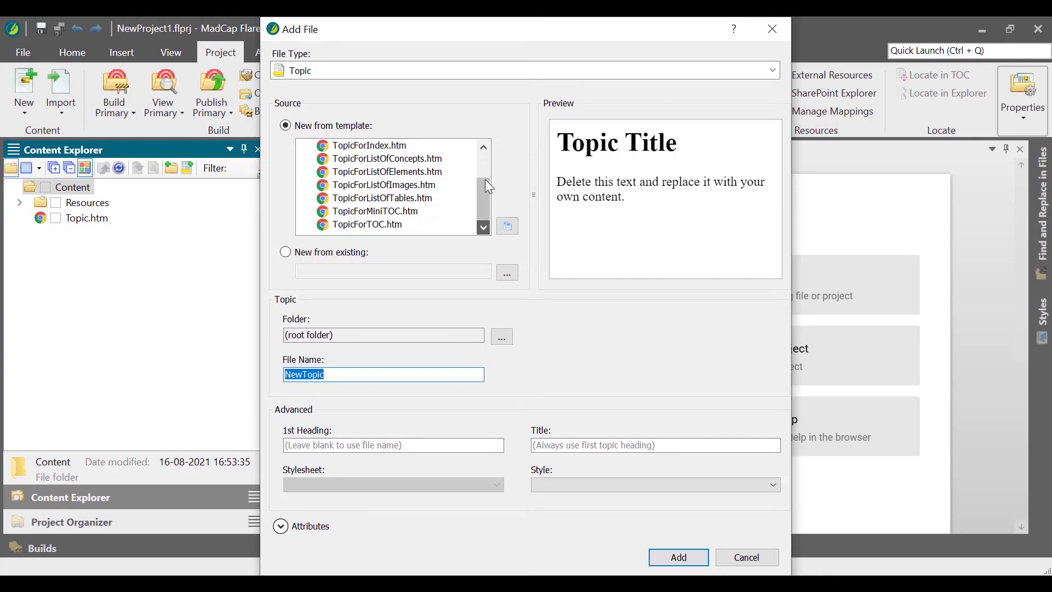
{"action": "left_click", "coordinate": [483, 148]}
{"action": "left_click", "coordinate": [483, 148]}
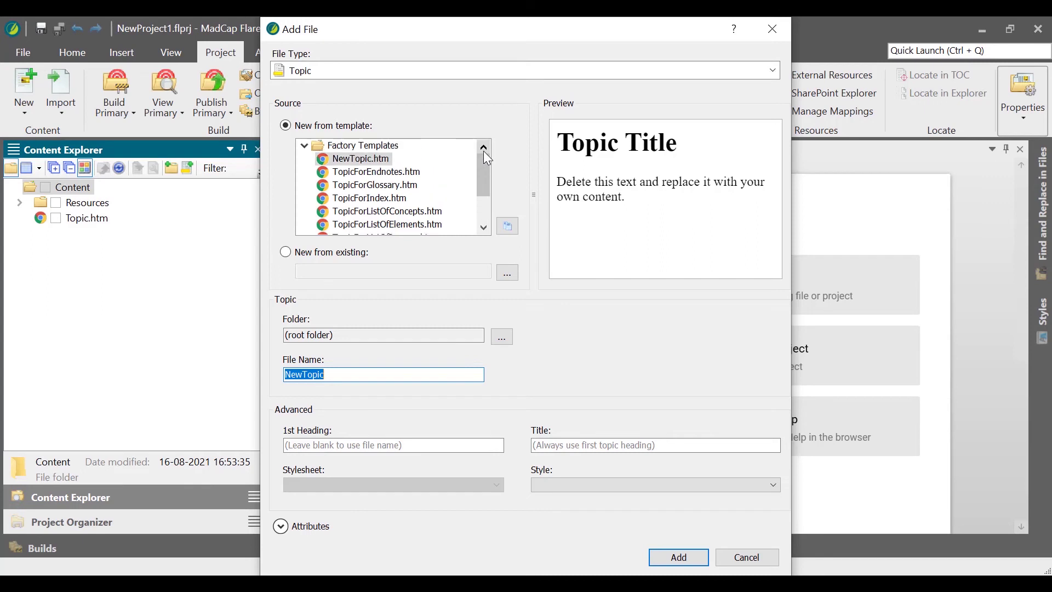
{"action": "left_click", "coordinate": [285, 252]}
{"action": "left_click", "coordinate": [515, 277]}
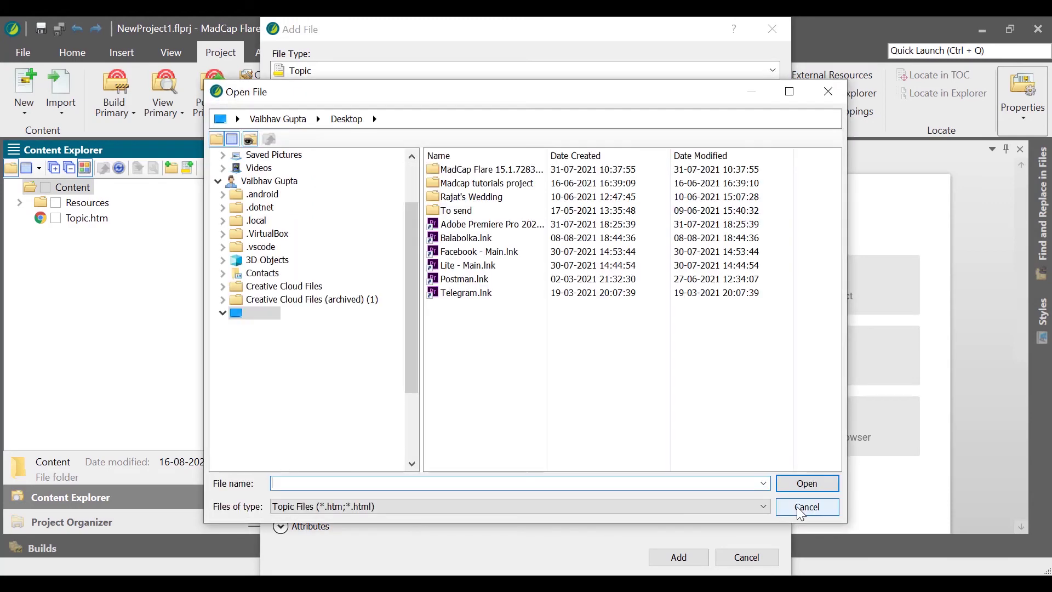
{"action": "left_click", "coordinate": [798, 507]}
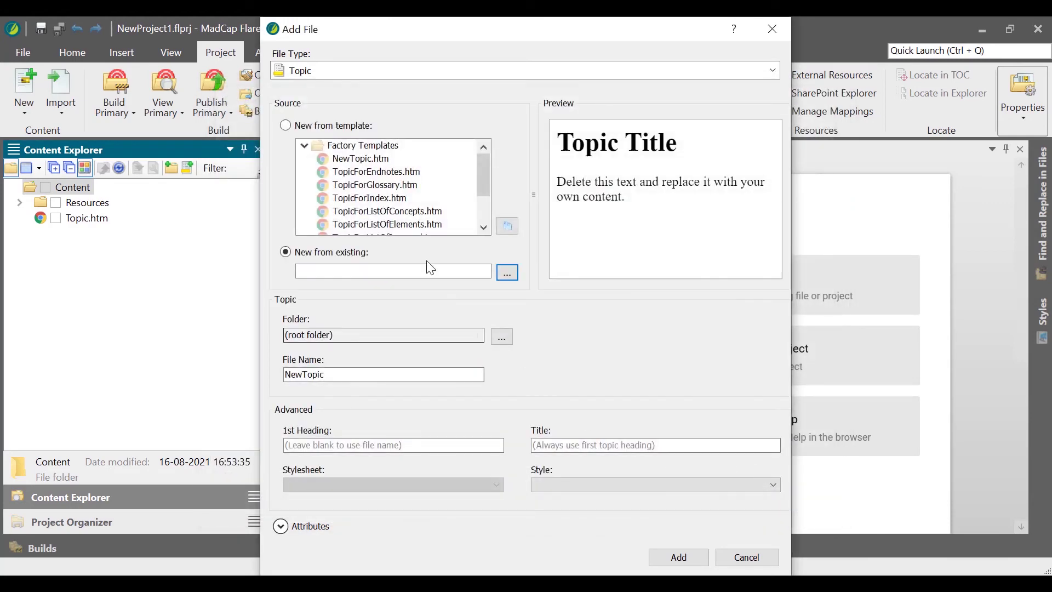
{"action": "left_click", "coordinate": [284, 126]}
- Add the topic from the NewTopic.htm template with the file name NewTopic, leaving first heading, title and style unset
{"action": "left_click_drag", "start_coordinate": [344, 376], "coordinate": [205, 376]}
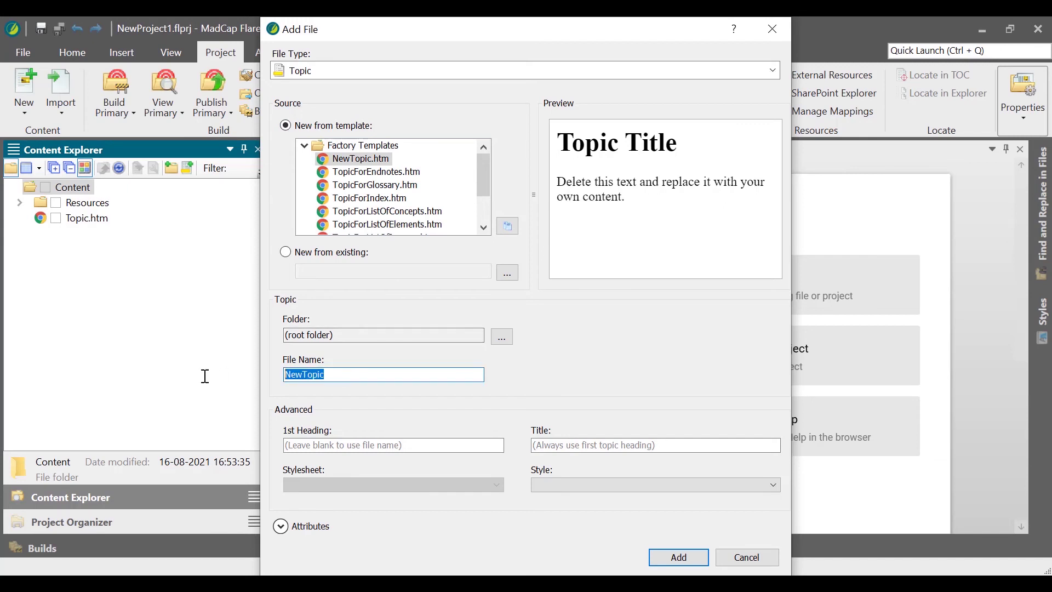
{"action": "left_click", "coordinate": [355, 449]}
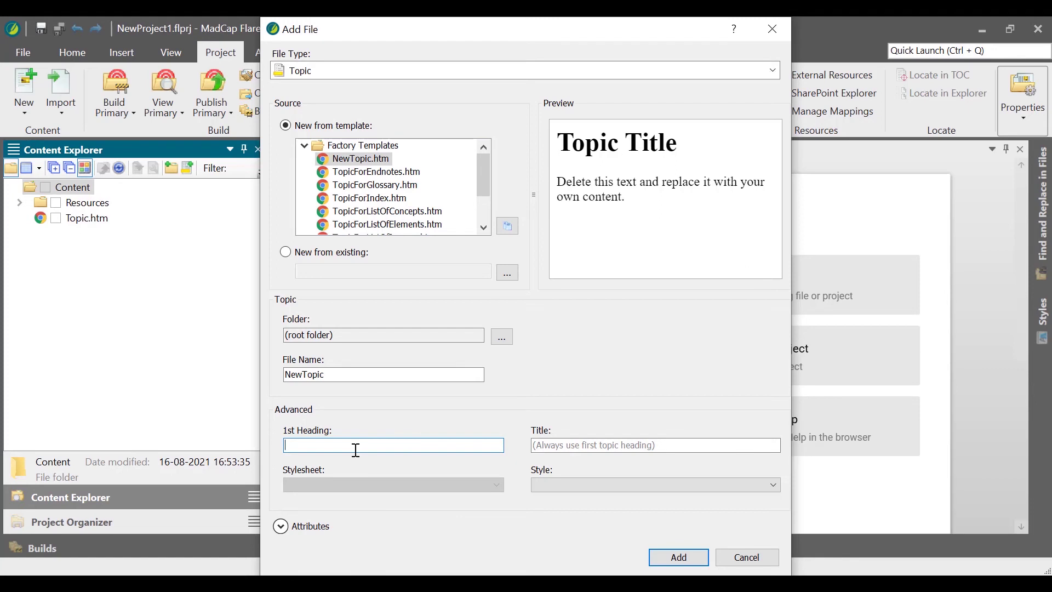
{"action": "left_click", "coordinate": [563, 447]}
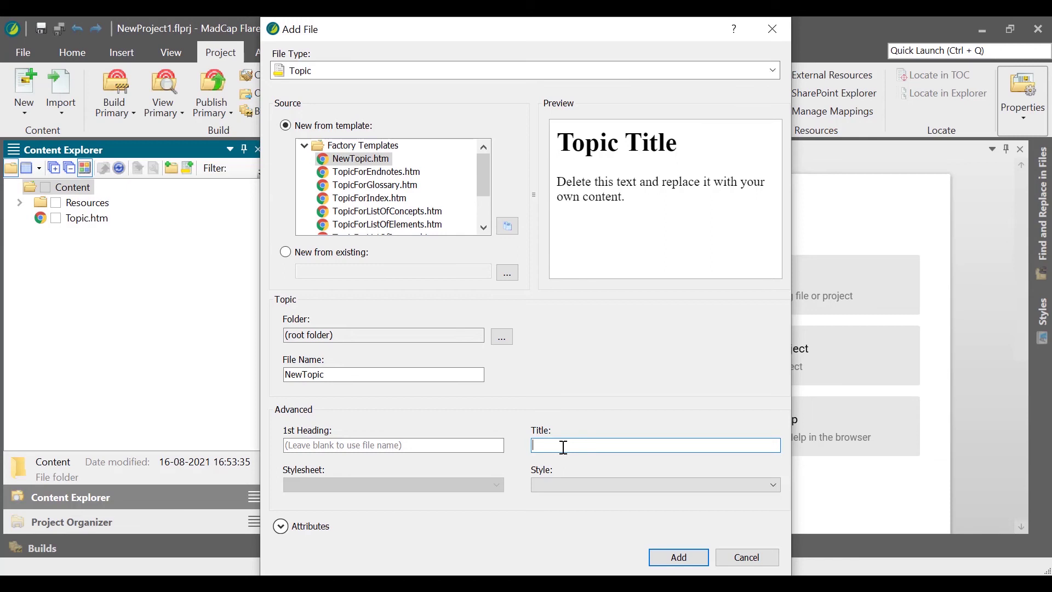
{"action": "left_click", "coordinate": [586, 480]}
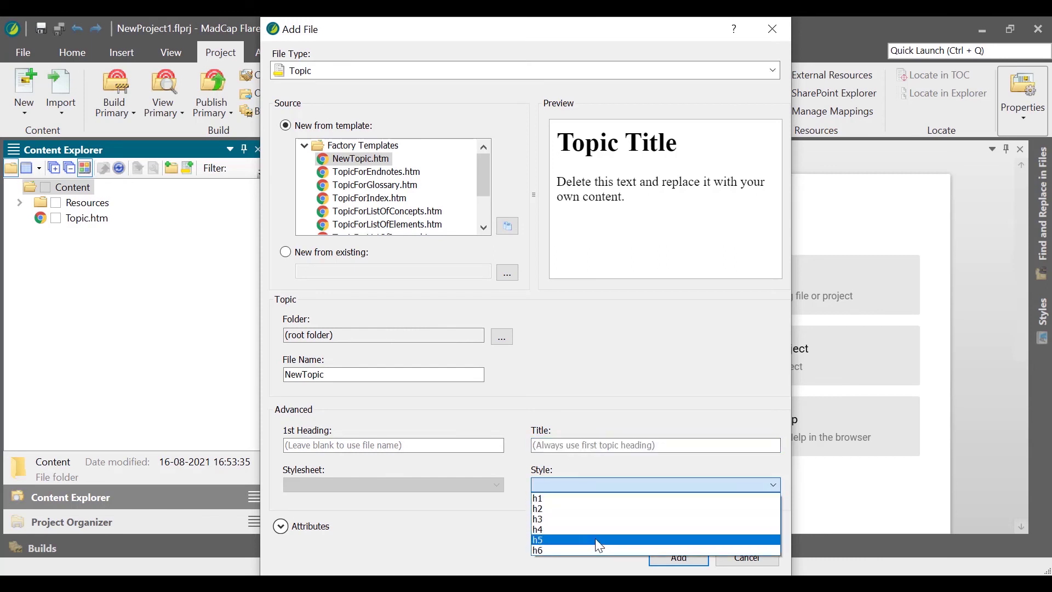
{"action": "left_click", "coordinate": [517, 463]}
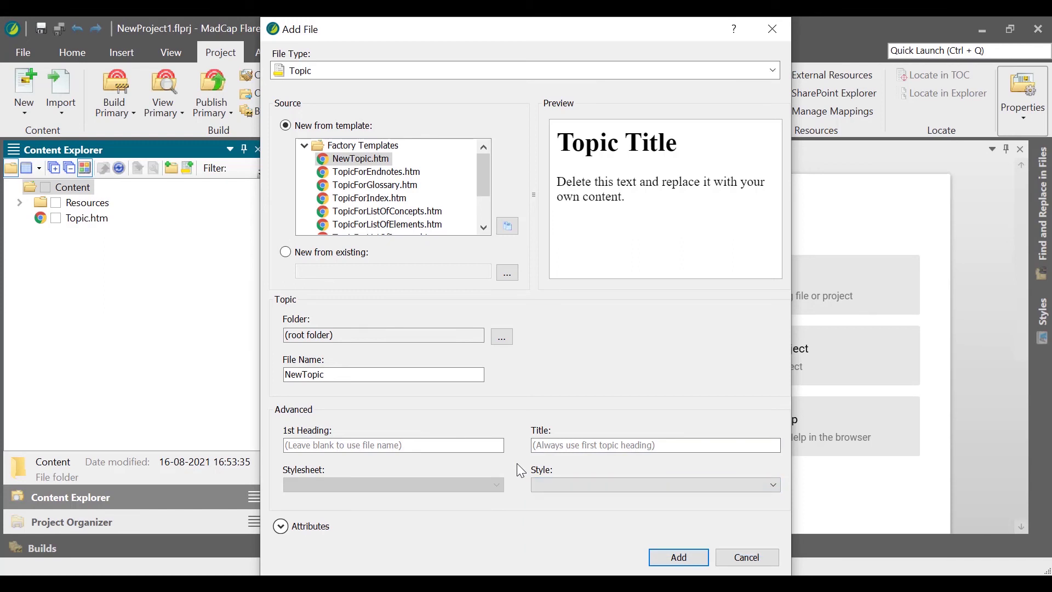
{"action": "left_click", "coordinate": [677, 557]}
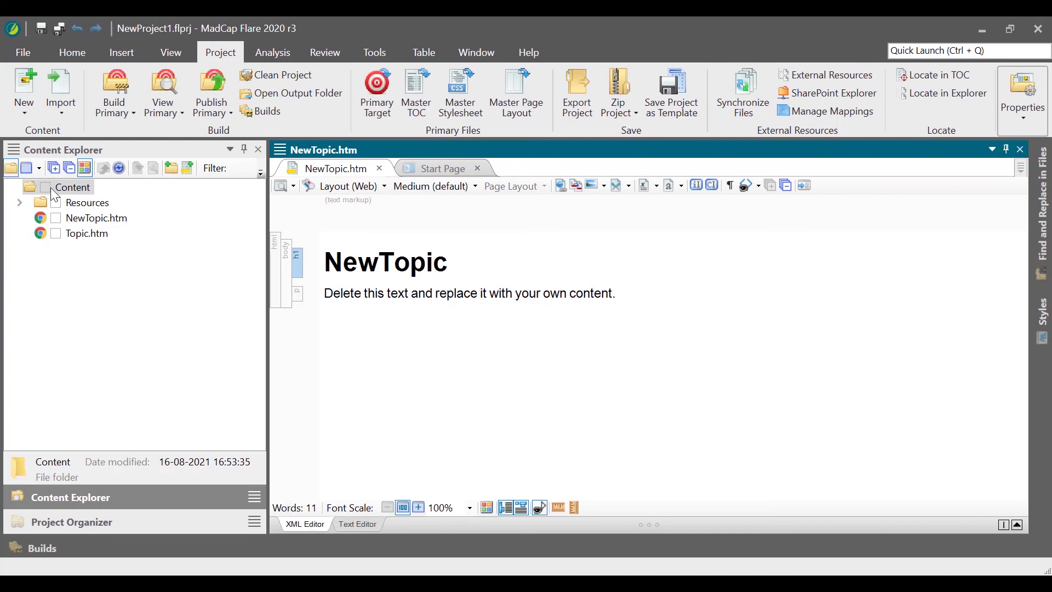
- Create a new folder directly inside the Content folder, keeping its default name
{"action": "right_click", "coordinate": [73, 188]}
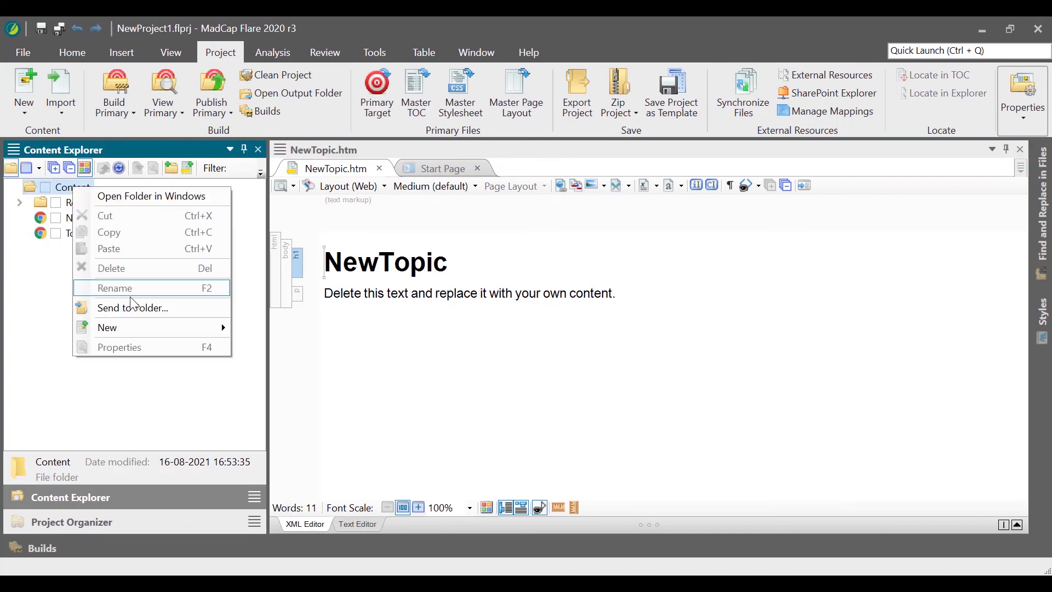
{"action": "mouse_move", "coordinate": [133, 323]}
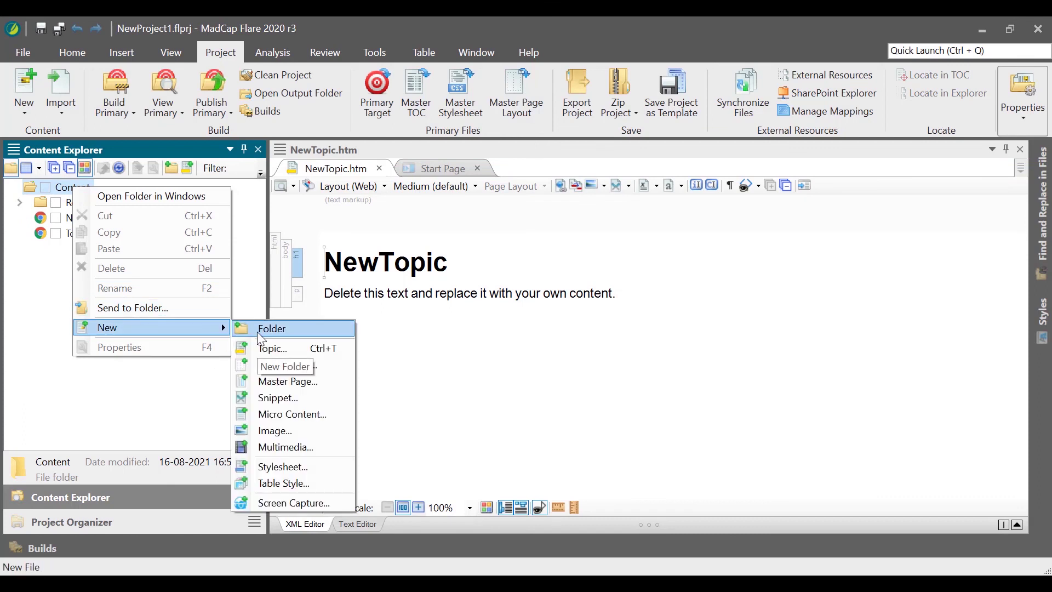
{"action": "left_click", "coordinate": [140, 380]}
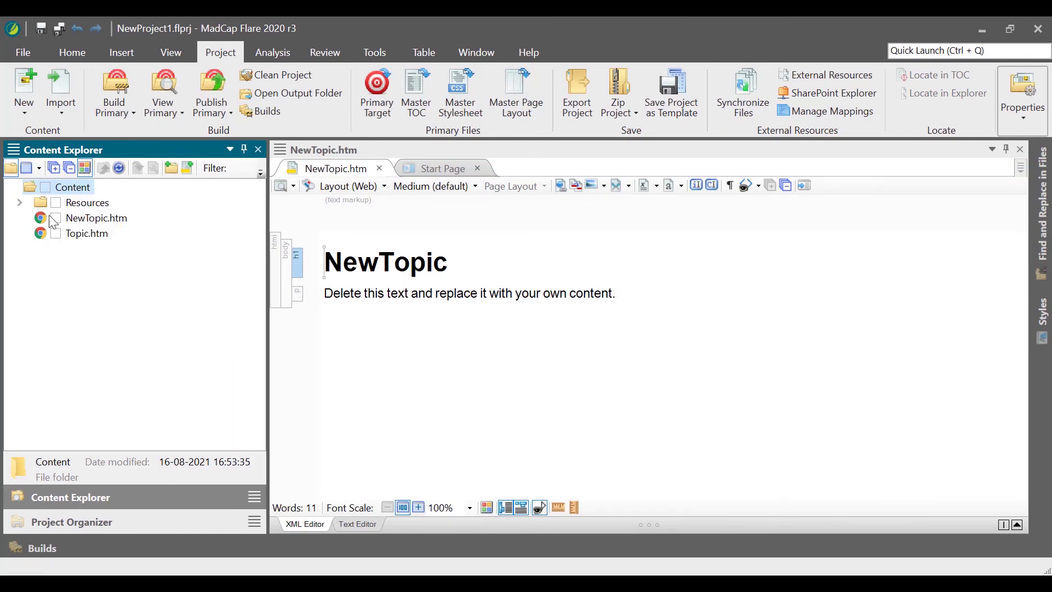
{"action": "left_click", "coordinate": [175, 174]}
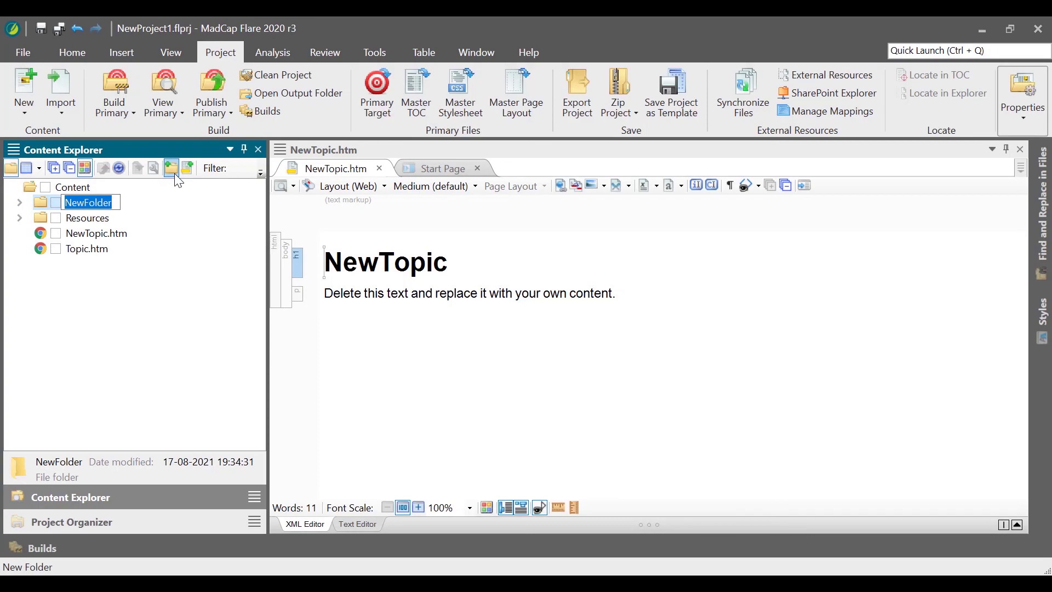
{"action": "left_click", "coordinate": [170, 220]}
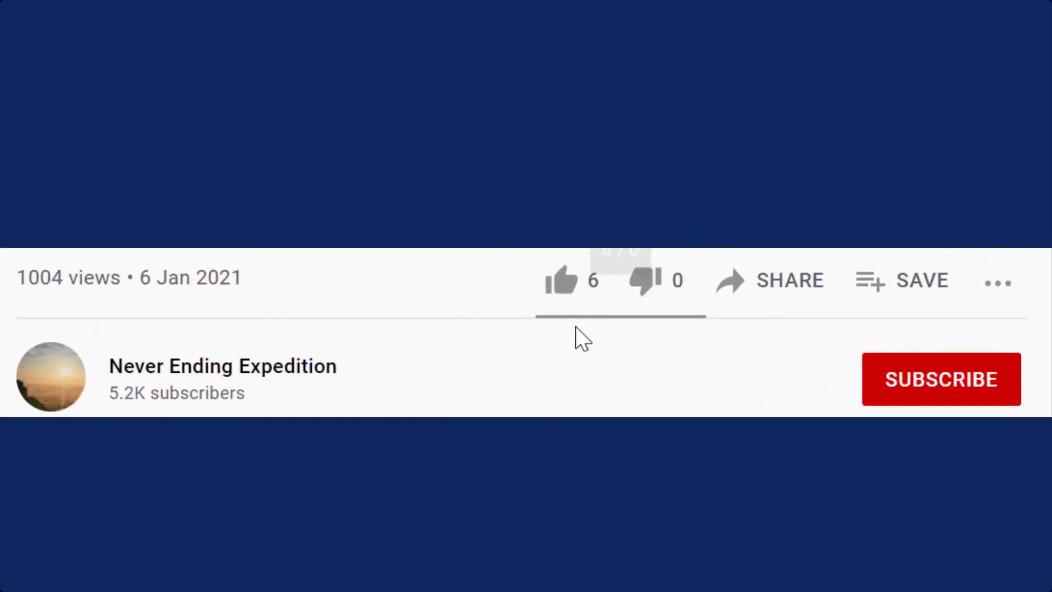